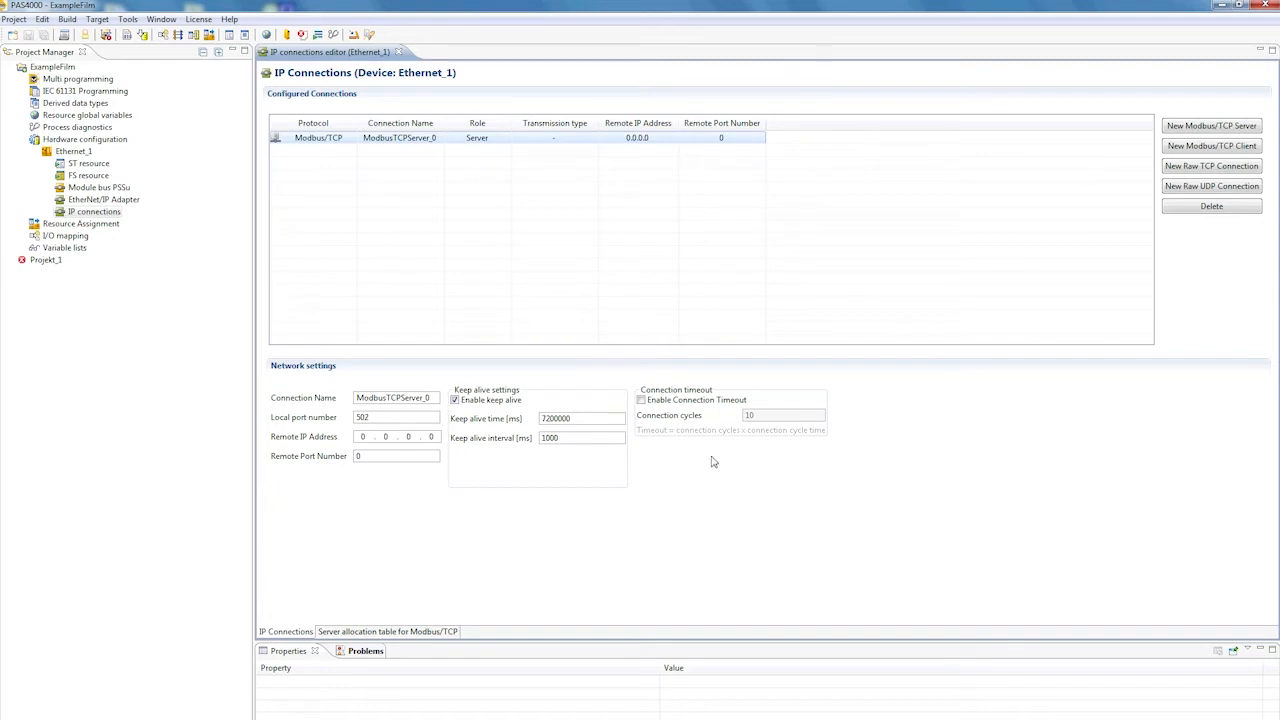
View the server allocation table for Modbus/TCP, then return to the IP connections list
click(393, 632)
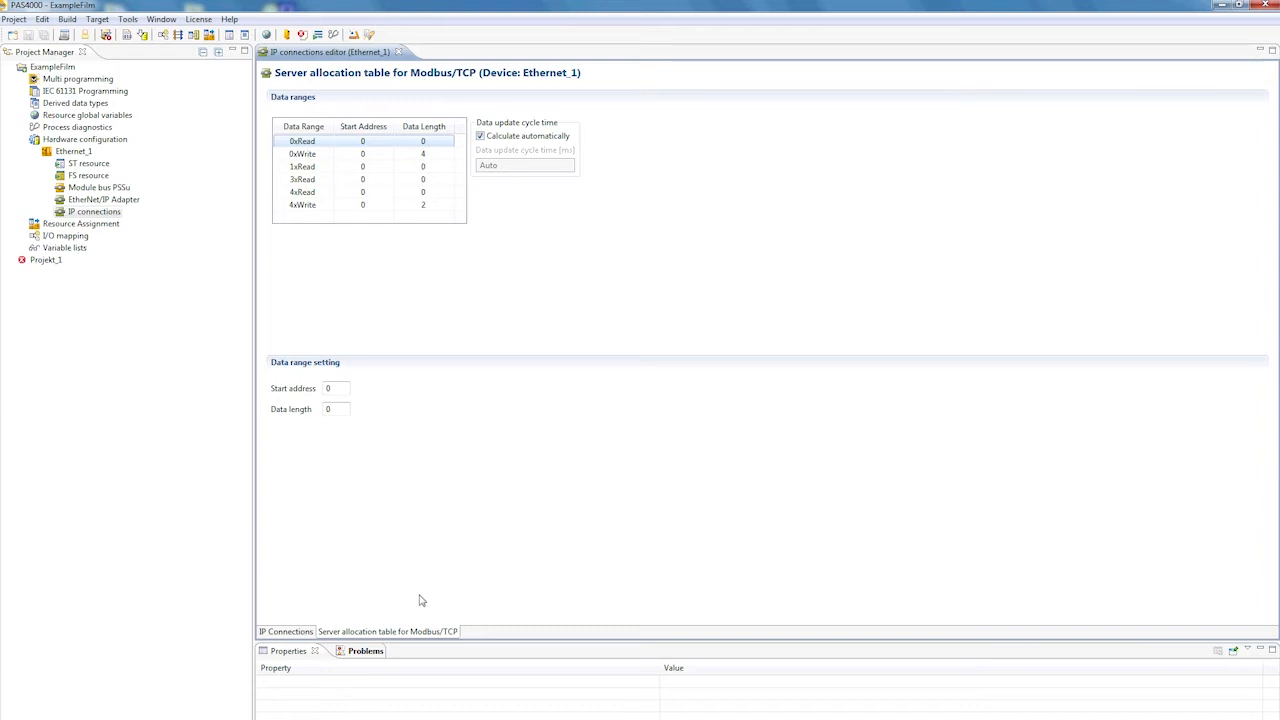
click(296, 634)
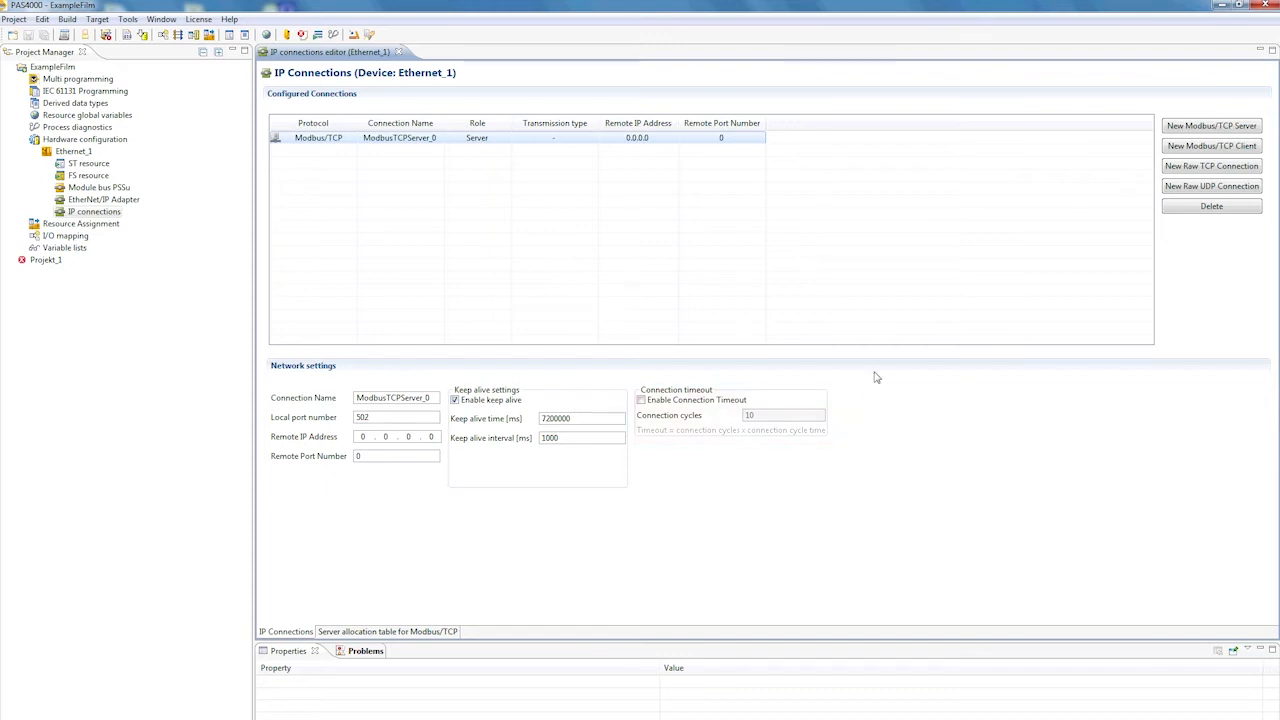
Add a new Modbus/TCP client connection with remote IP address 192.168.100.140
click(1220, 150)
click(363, 437)
text(192 . )
text(1)
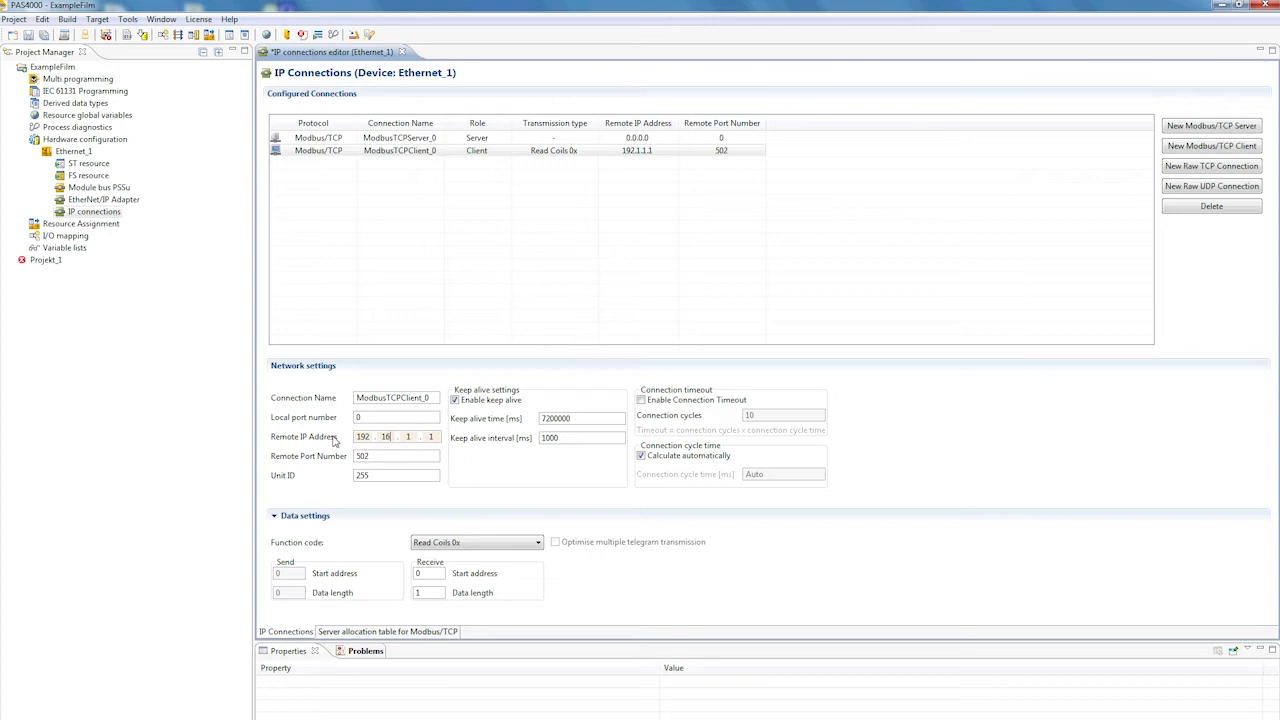
text(68 . 100 . 140)
Set the client connection's receive data length to 4, keeping the Read Coils 0x function code
click(497, 545)
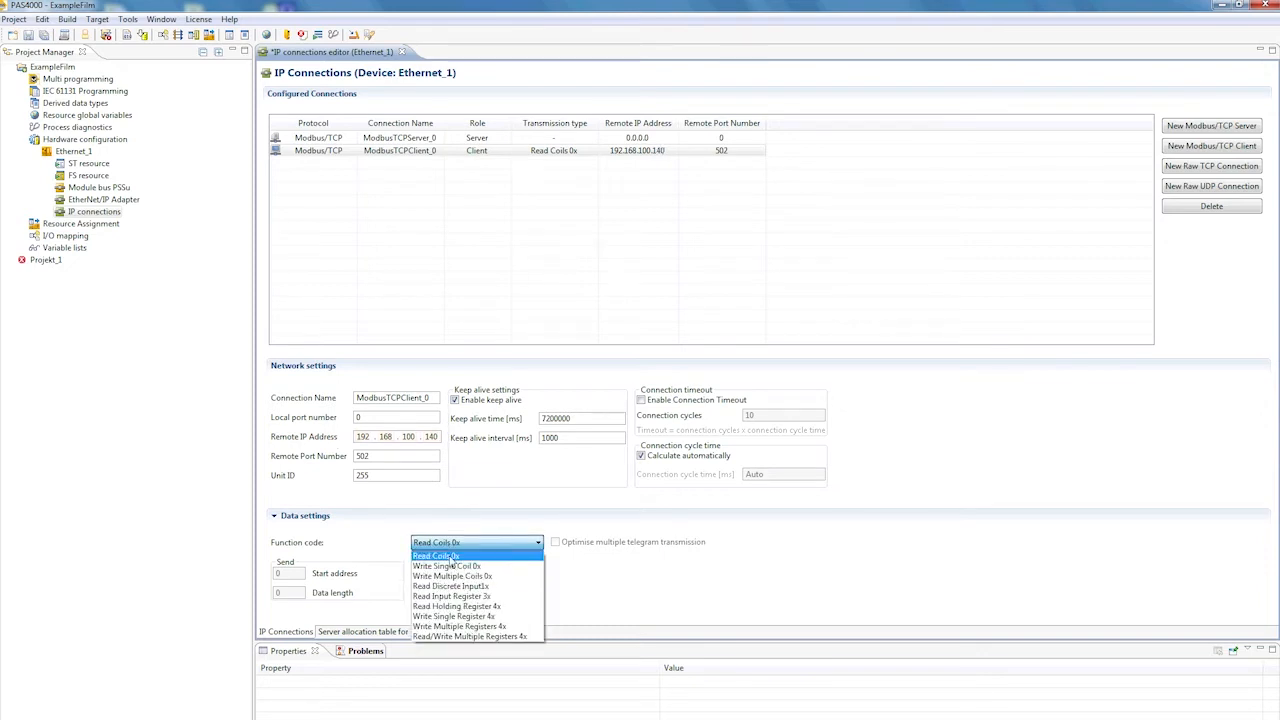
click(647, 571)
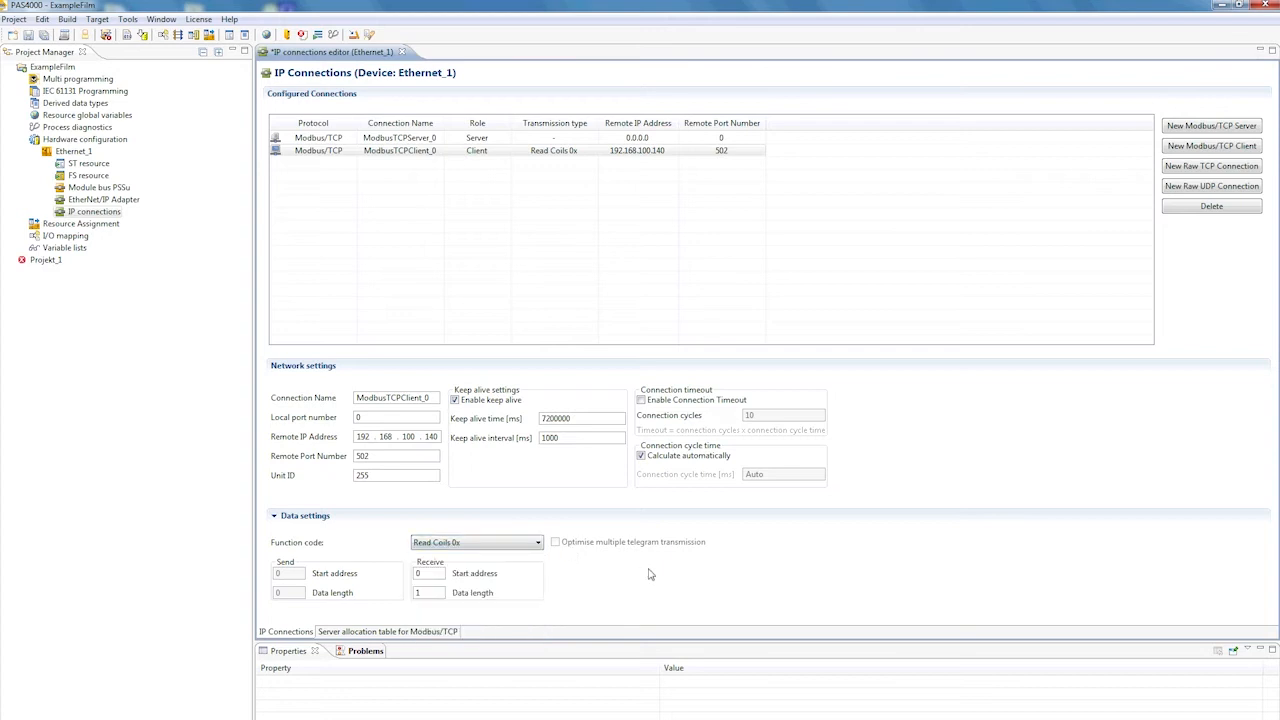
double_click(429, 593)
text(4)
click(680, 583)
Add a second Modbus/TCP client with remote IP address 192.168.100.140 and function code Read Coils 0x
click(1189, 150)
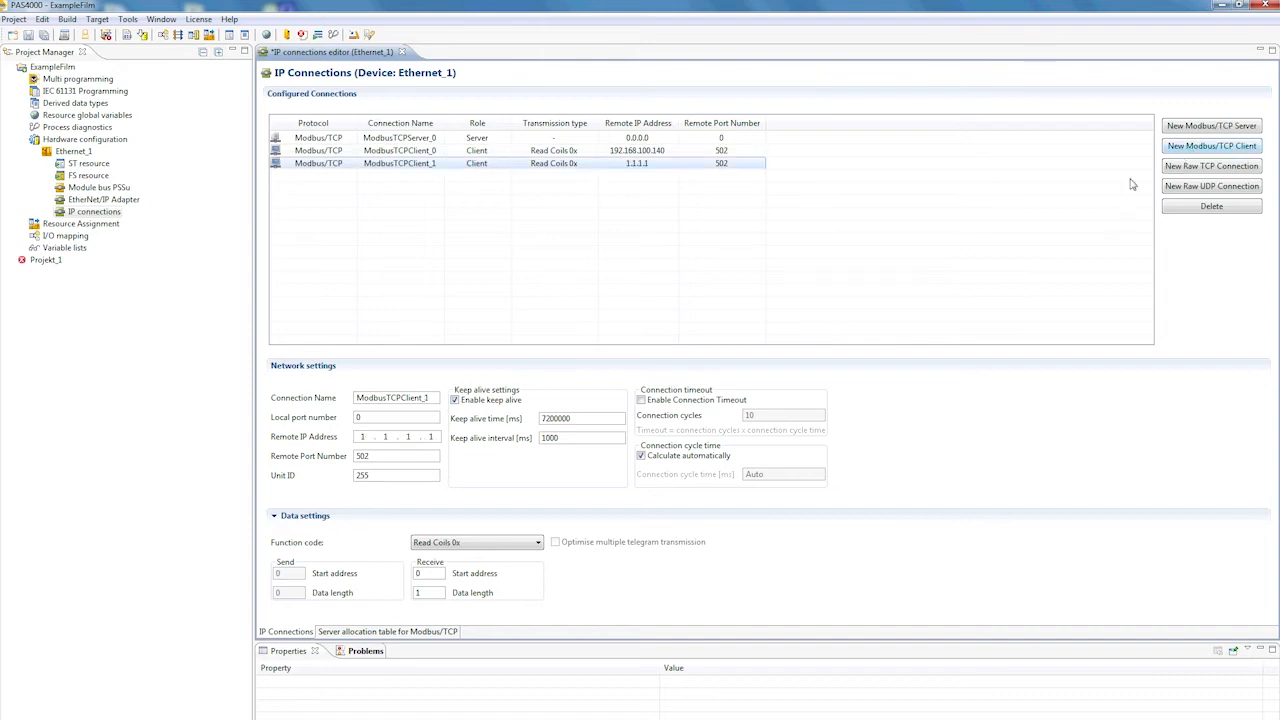
text(192)
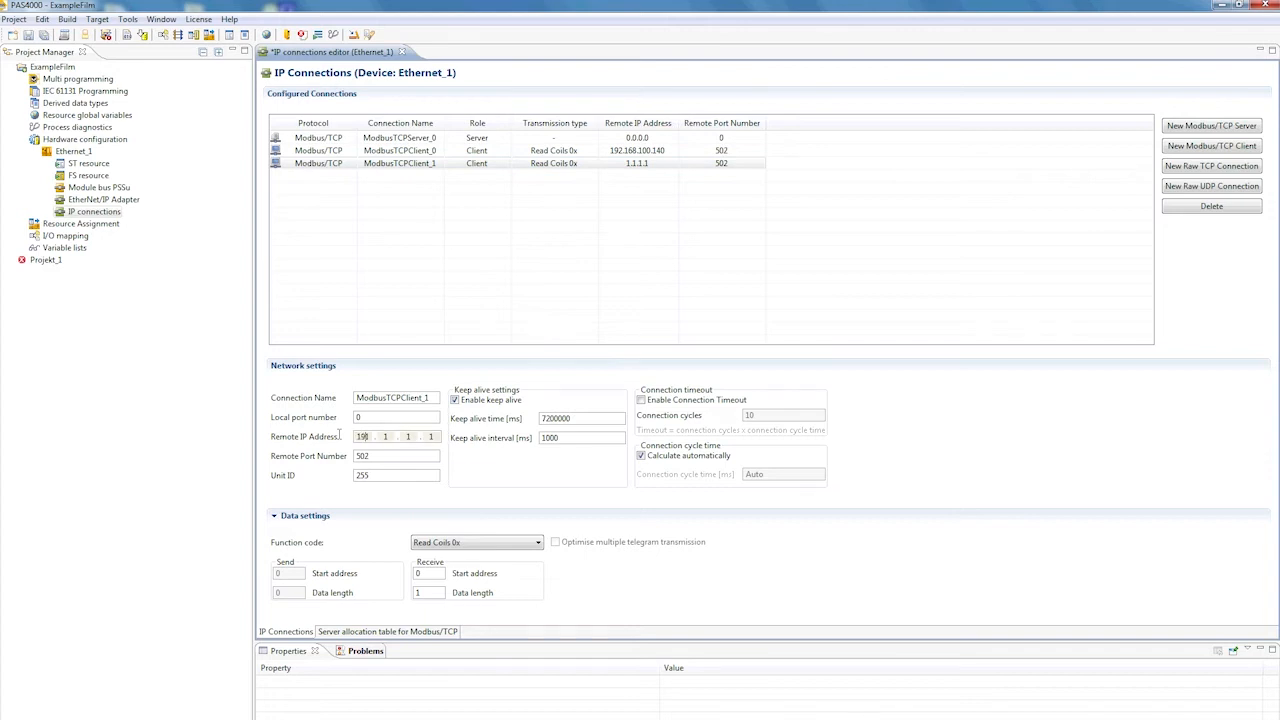
text(.168.100.140)
click(490, 546)
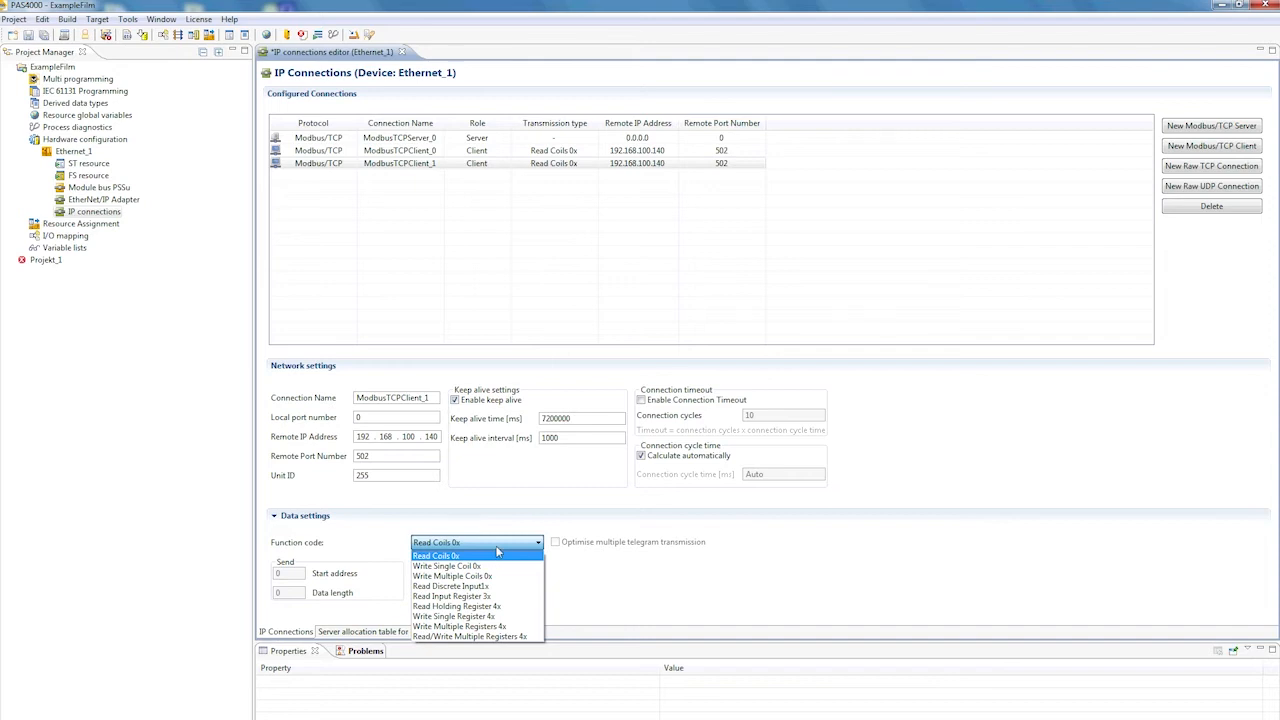
click(497, 551)
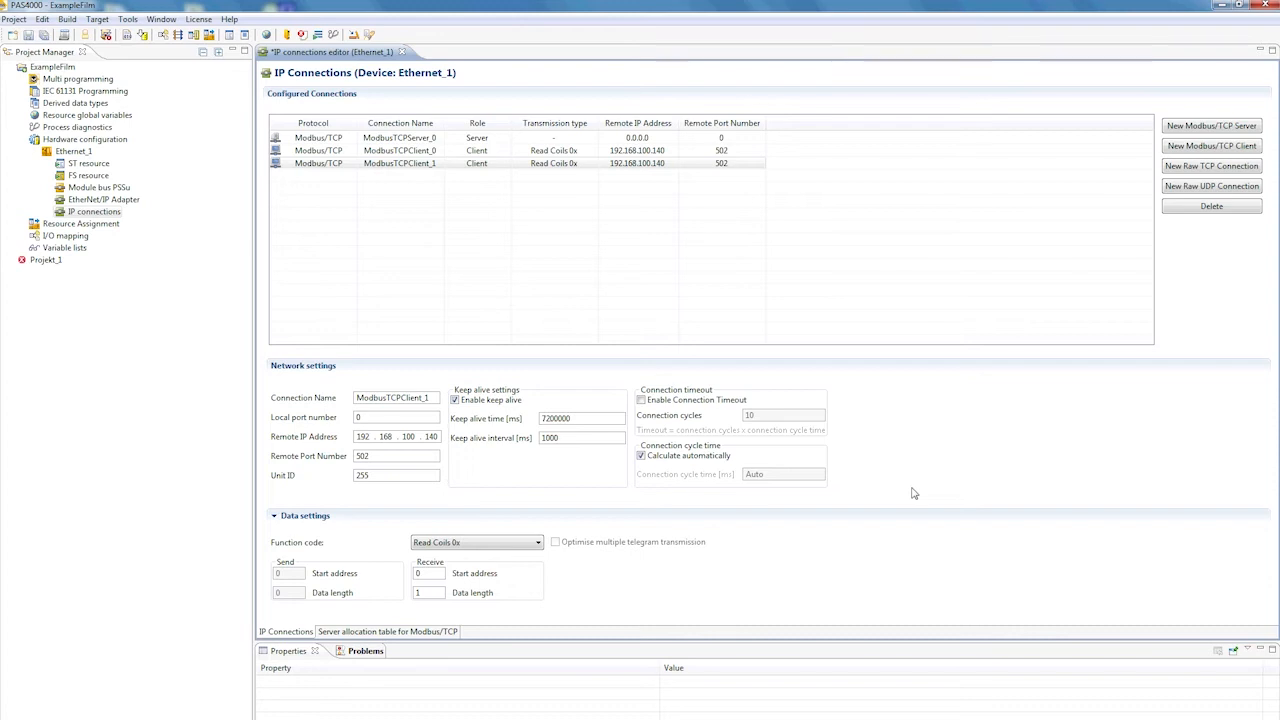
Add a new Raw TCP connection, leaving it as a client with the Send transmission type
click(1207, 168)
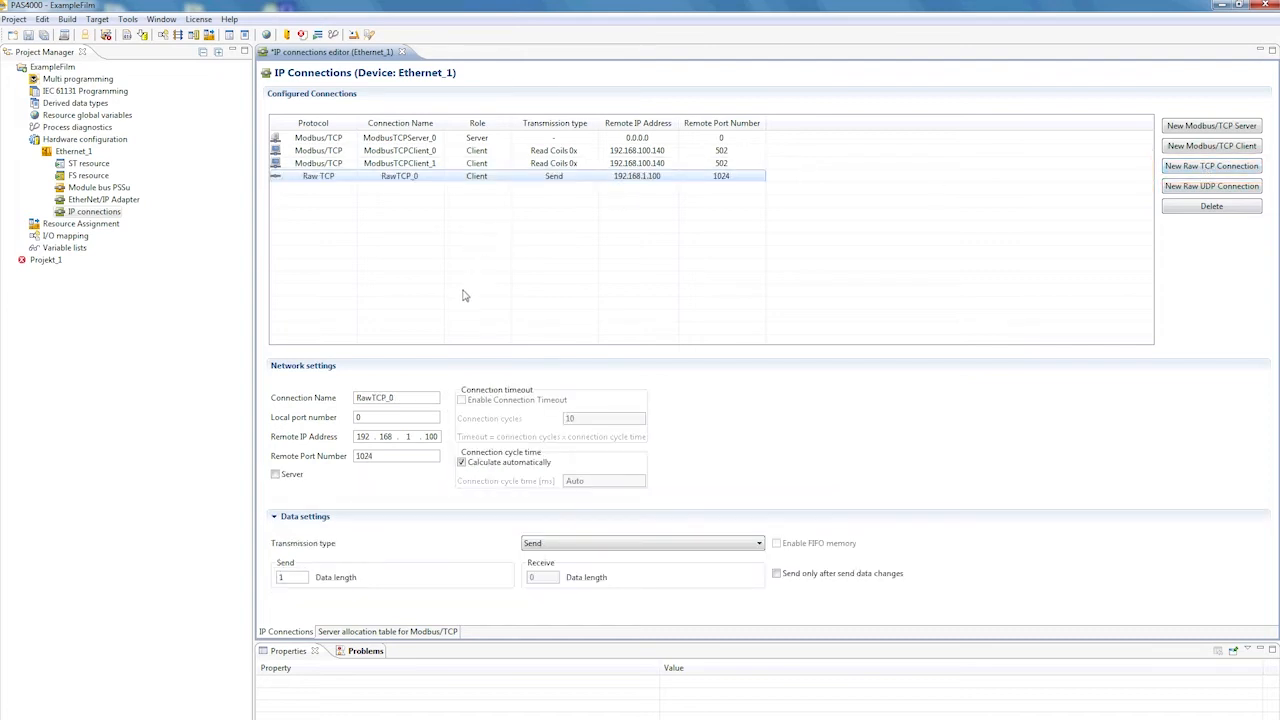
click(276, 476)
click(276, 475)
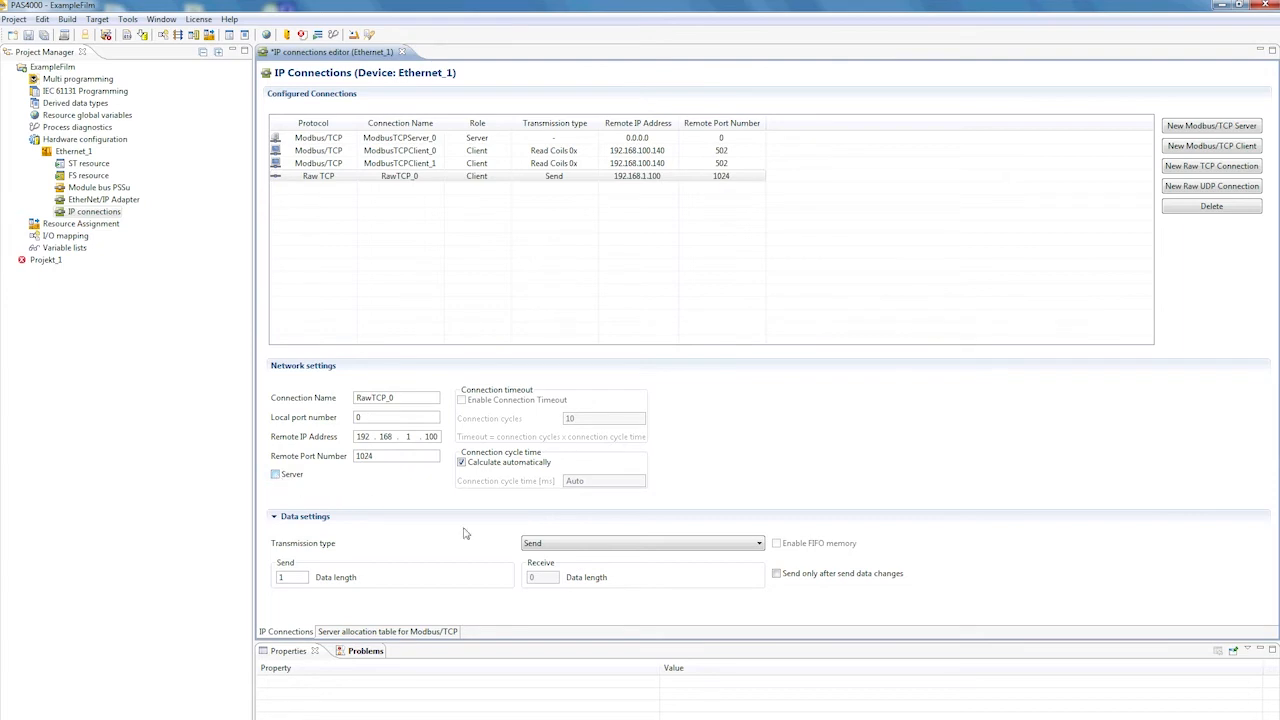
click(559, 545)
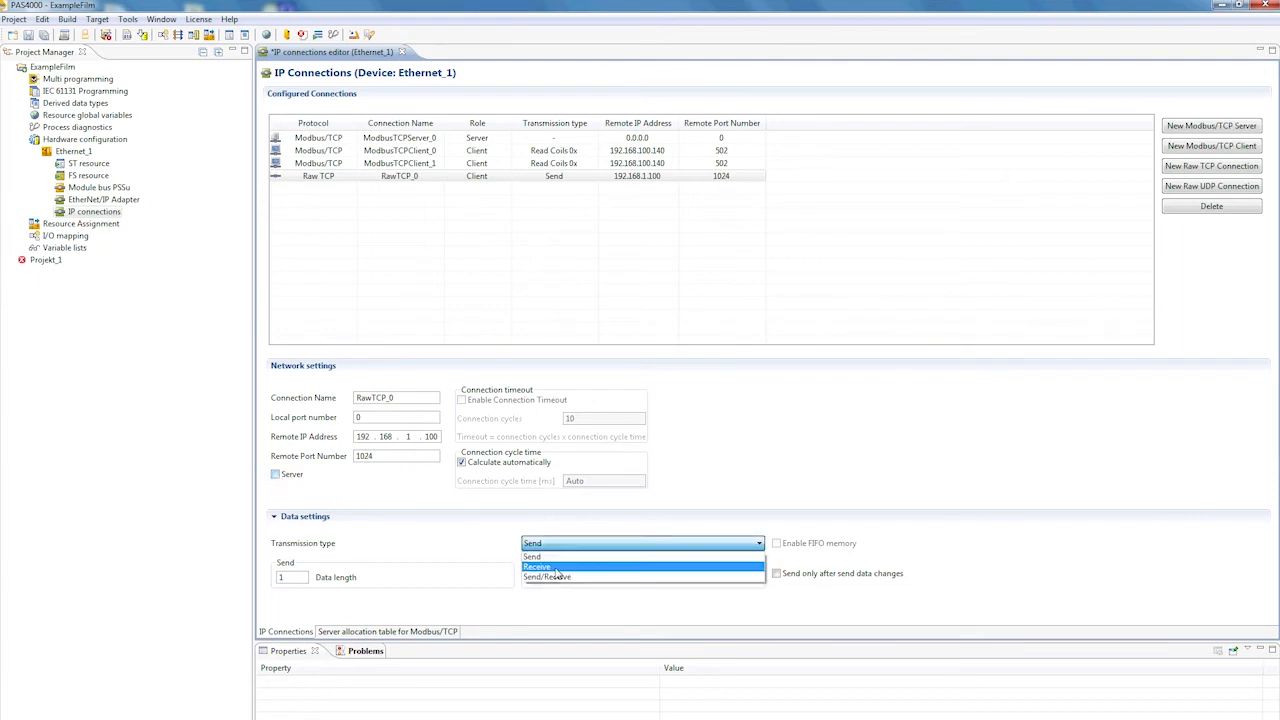
click(487, 537)
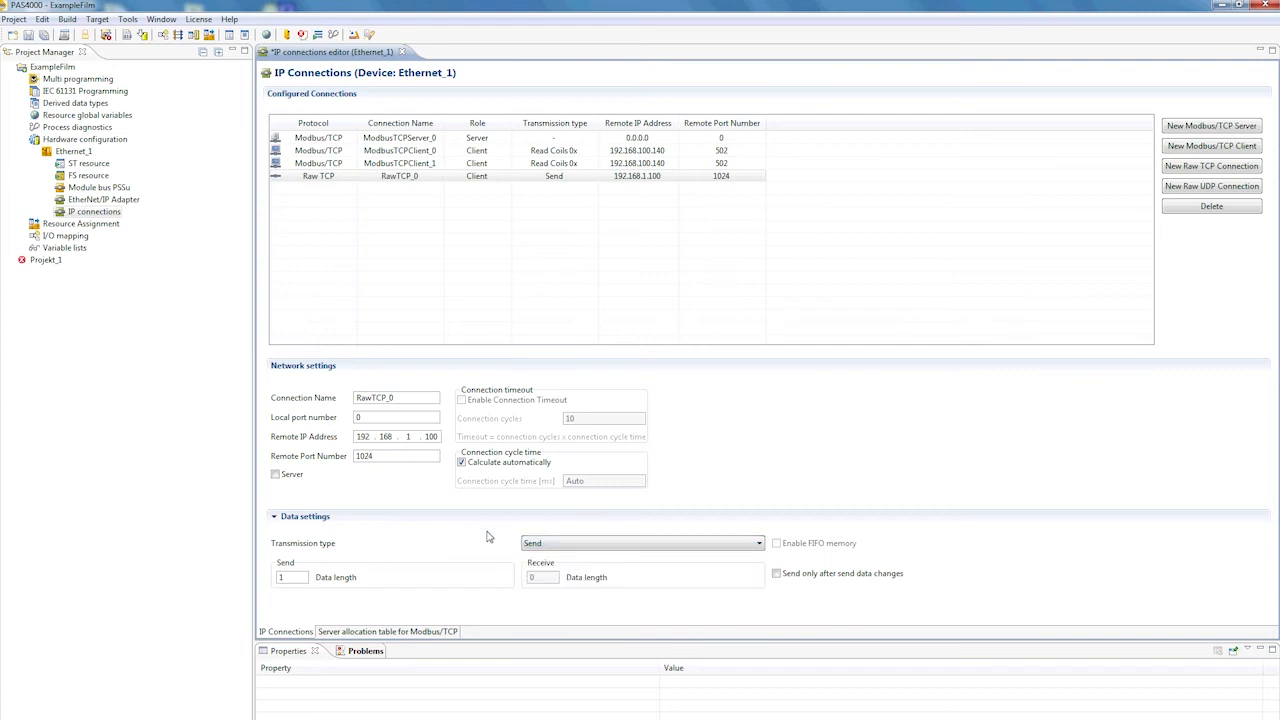
Add a new Raw UDP connection
click(1211, 187)
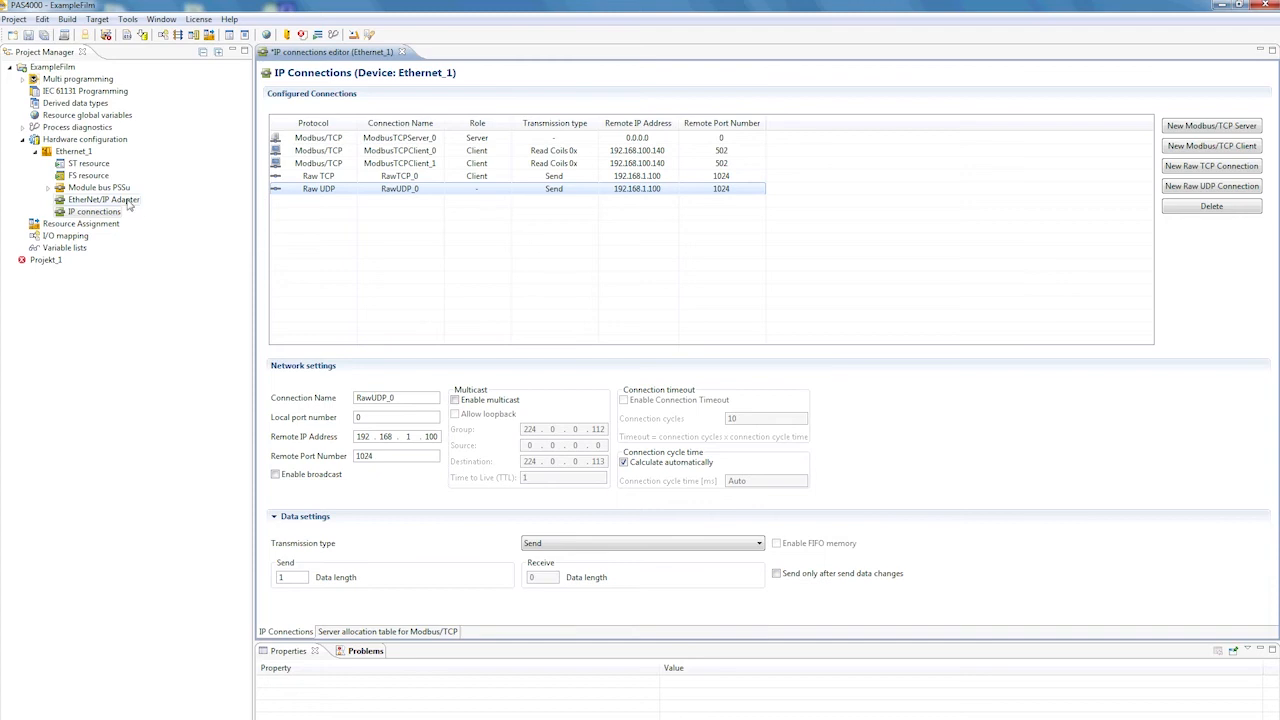
Open the EtherNet/IP Adapter editor and add a scanner output assembly object instance
double_click(127, 203)
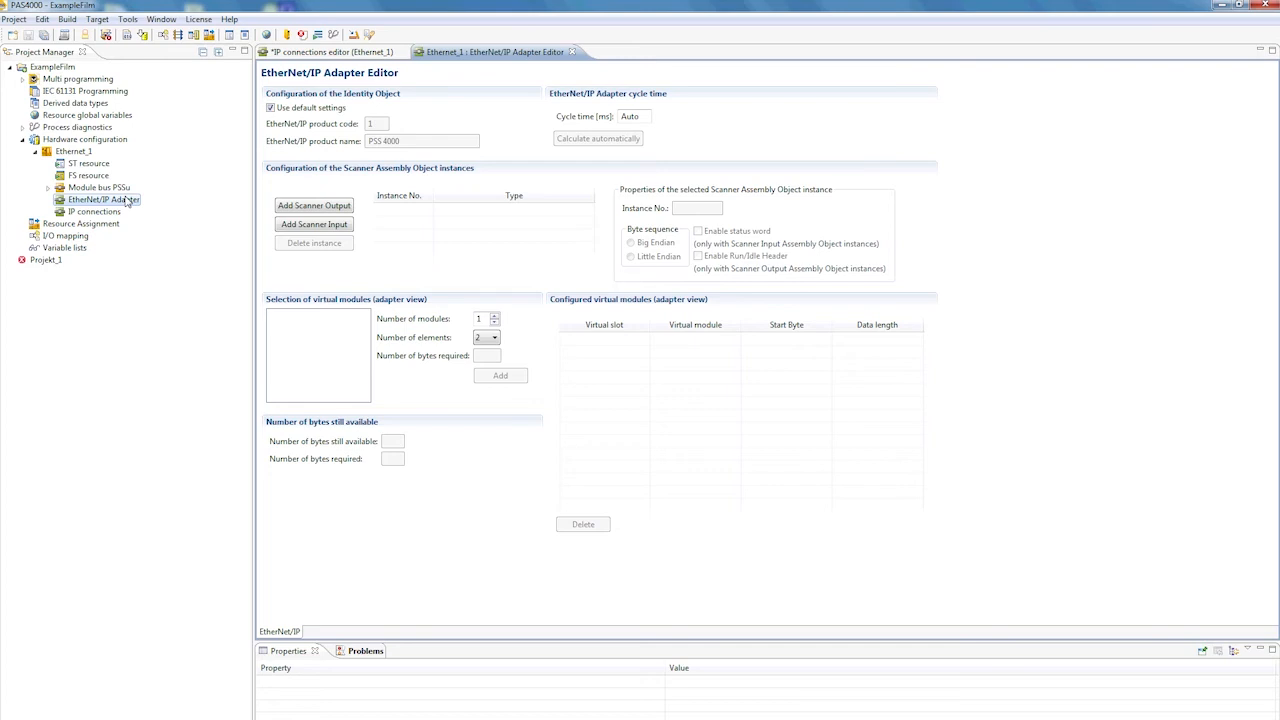
click(312, 207)
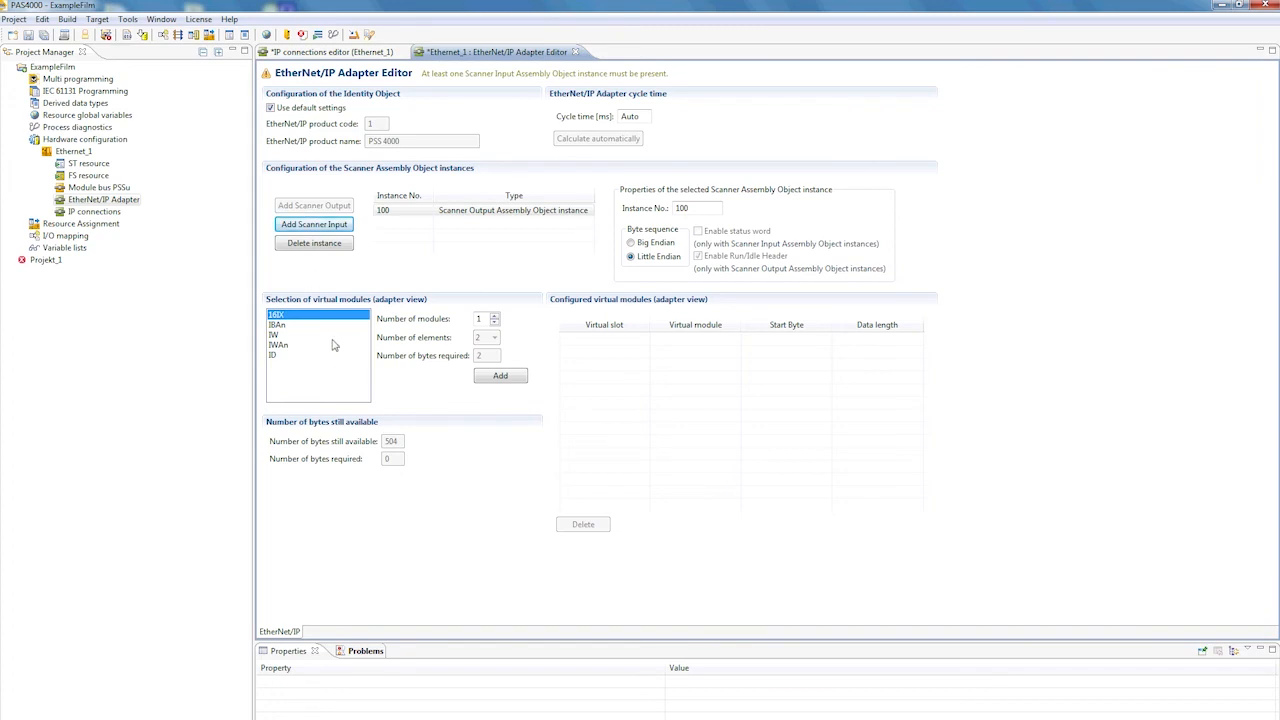
Add the virtual modules 16IX, IW and ID to the scanner output instance
click(500, 376)
click(274, 335)
click(495, 378)
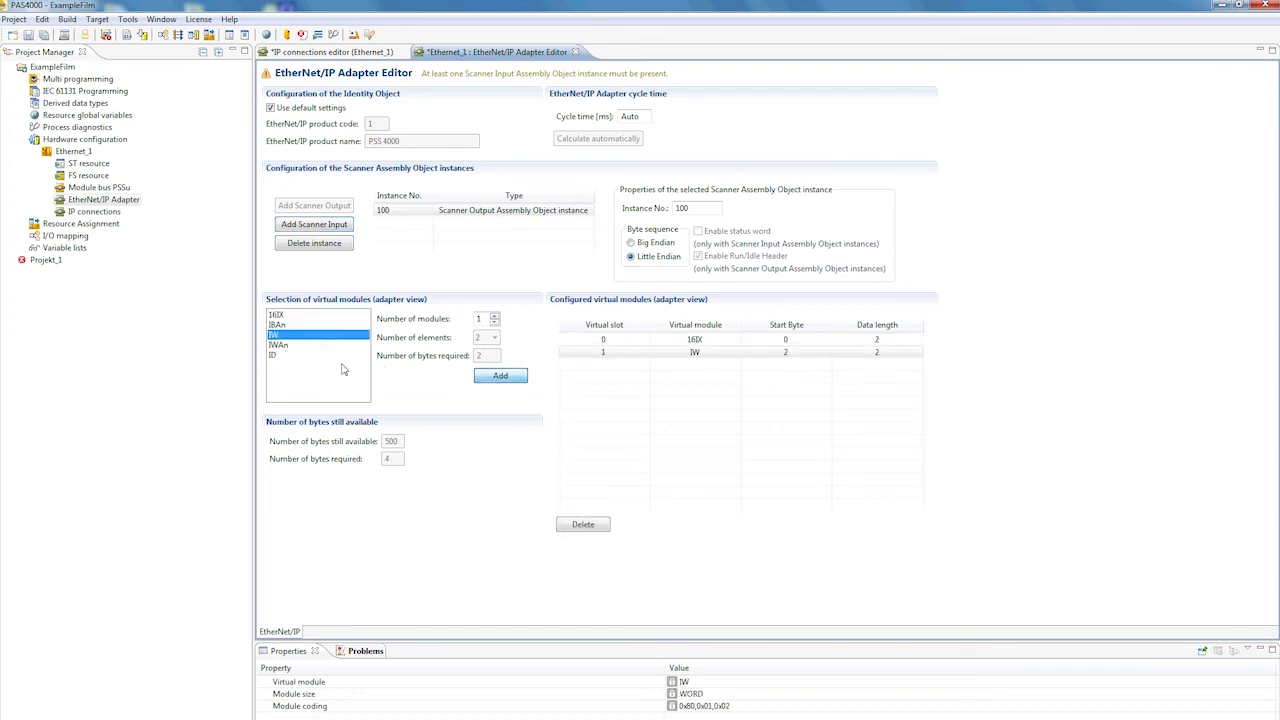
click(278, 357)
click(501, 378)
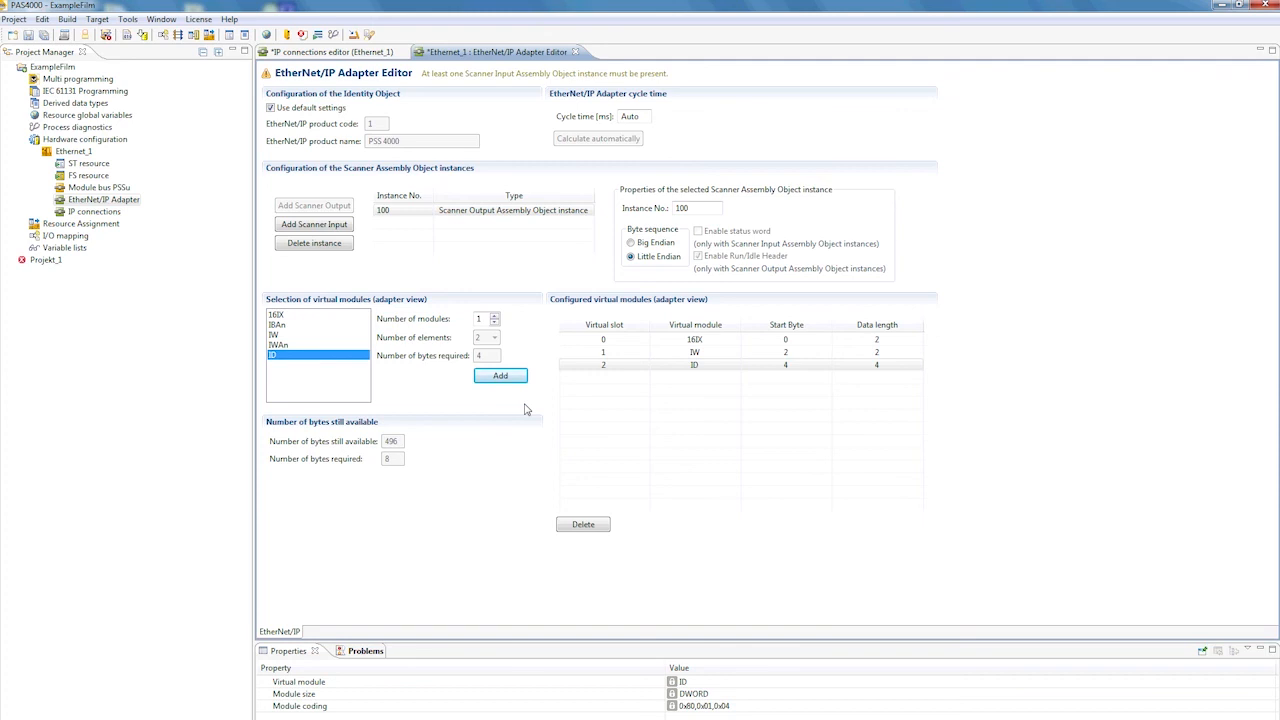
Add a scanner input assembly object instance and enable its status word
click(320, 226)
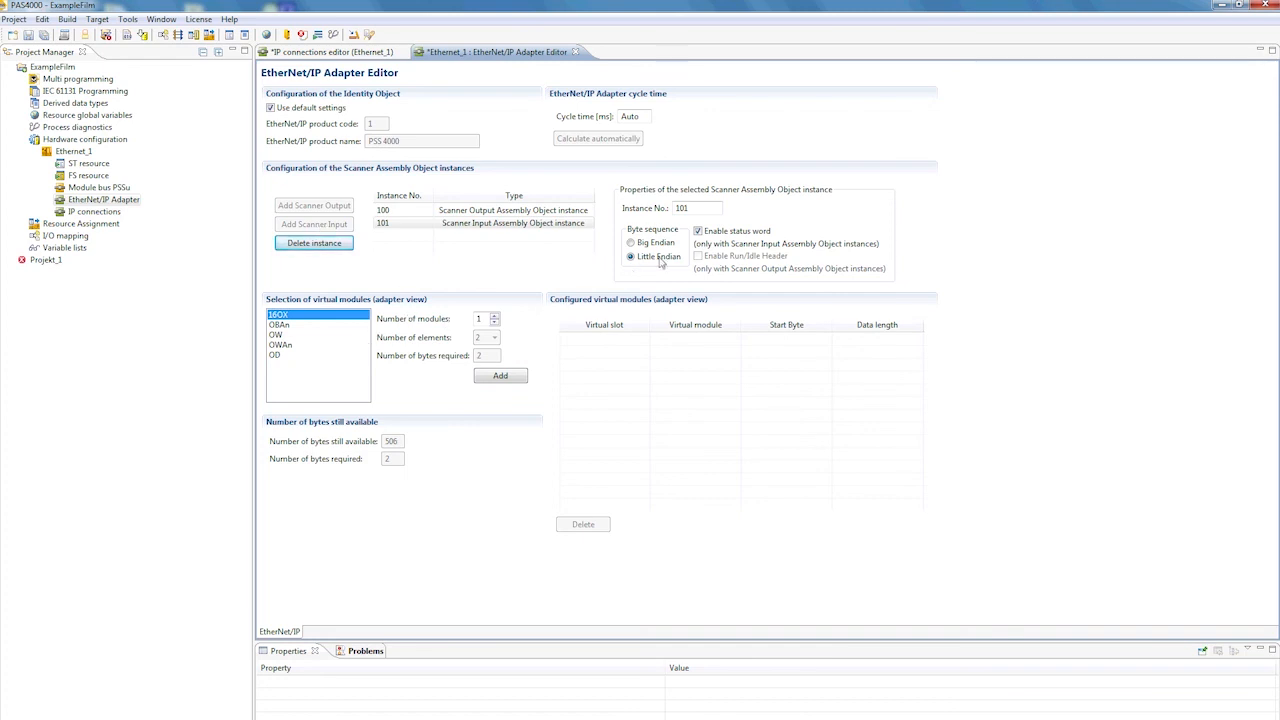
click(698, 232)
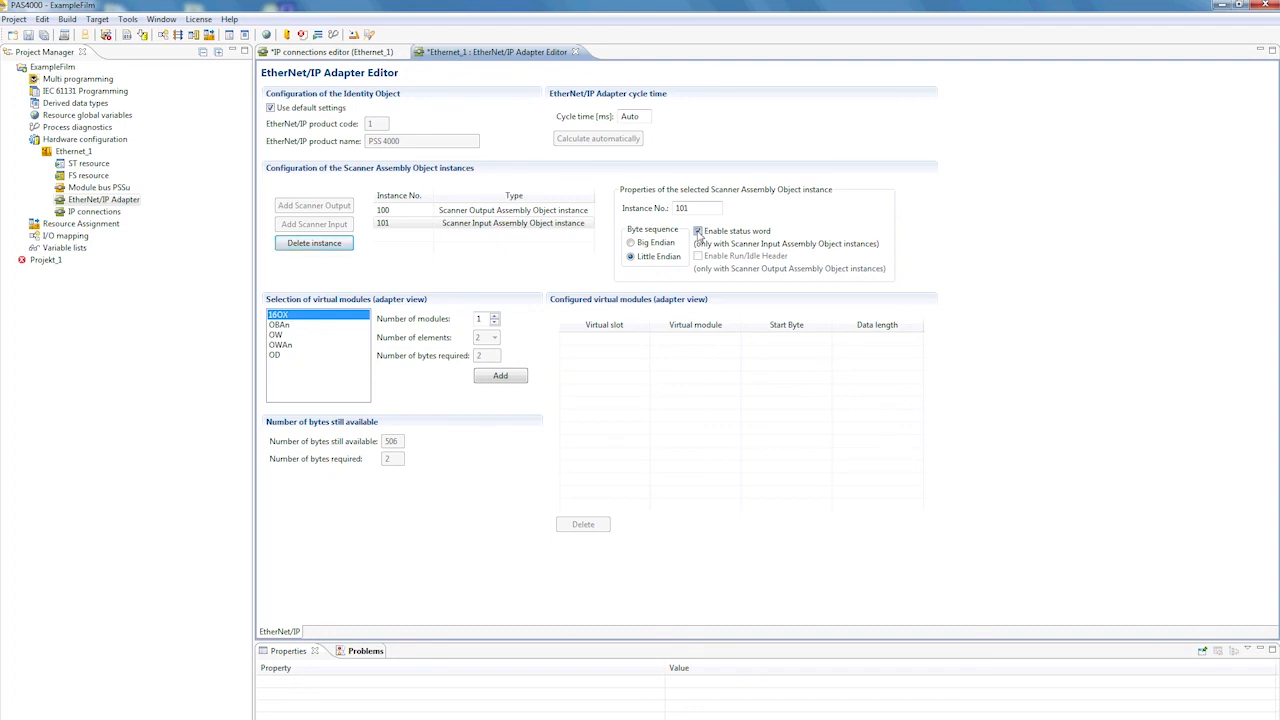